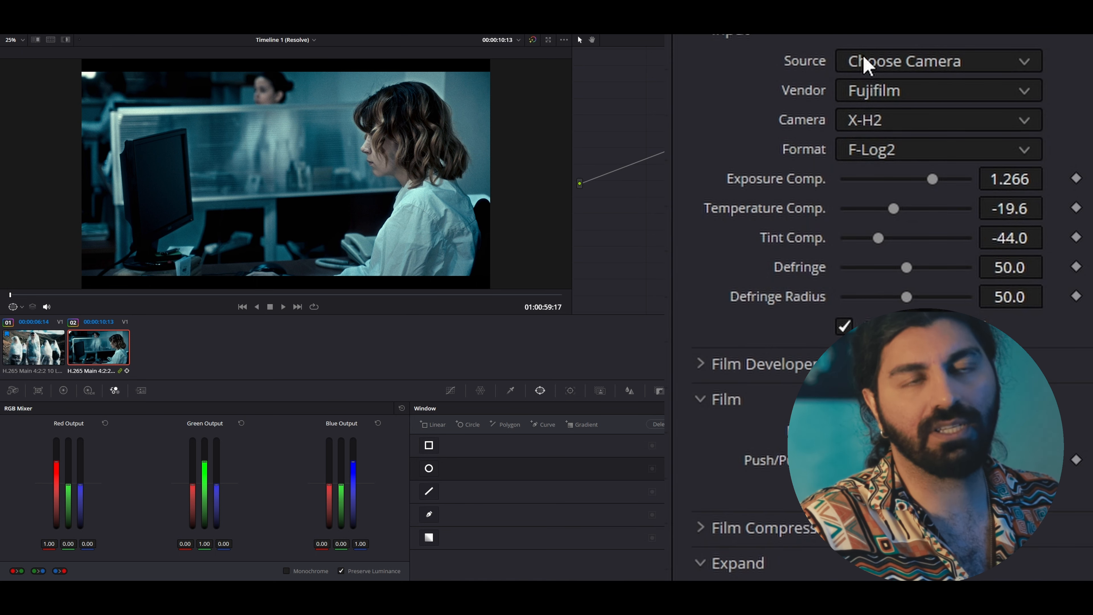
Review the available input source options and keep Choose Camera as the source.
{"action": "left_click", "coordinate": [927, 68]}
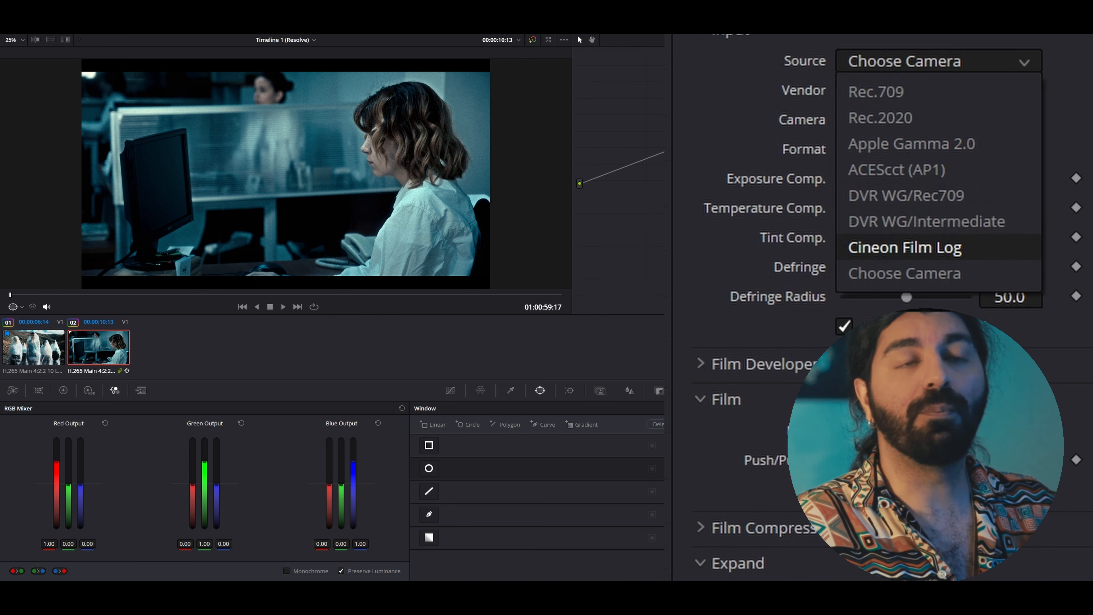
{"action": "key", "text": "Escape"}
{"action": "left_click", "coordinate": [1005, 69]}
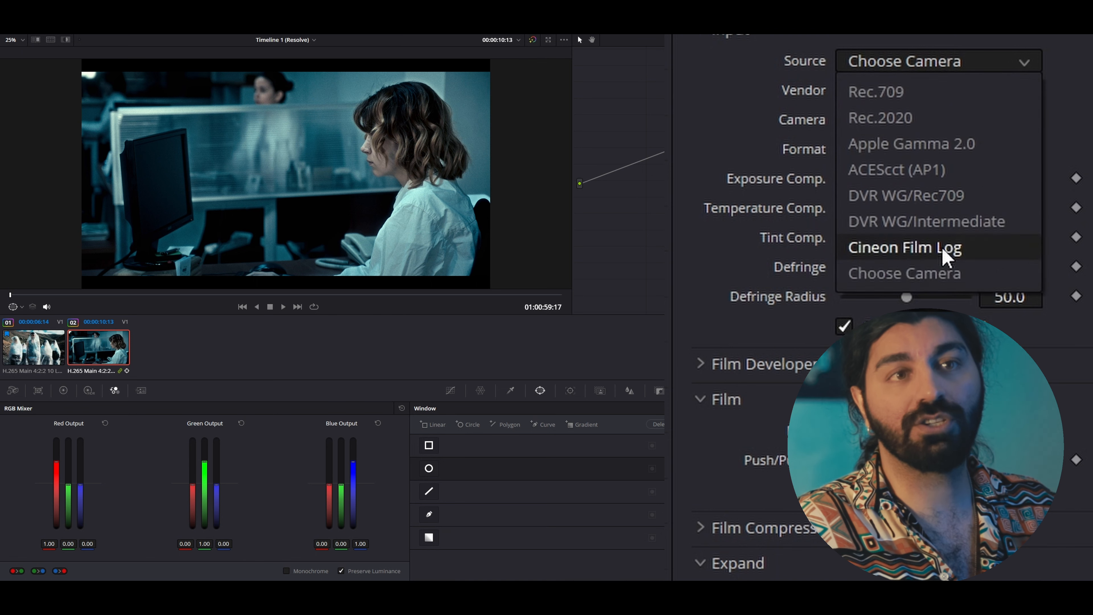
{"action": "left_click", "coordinate": [921, 281]}
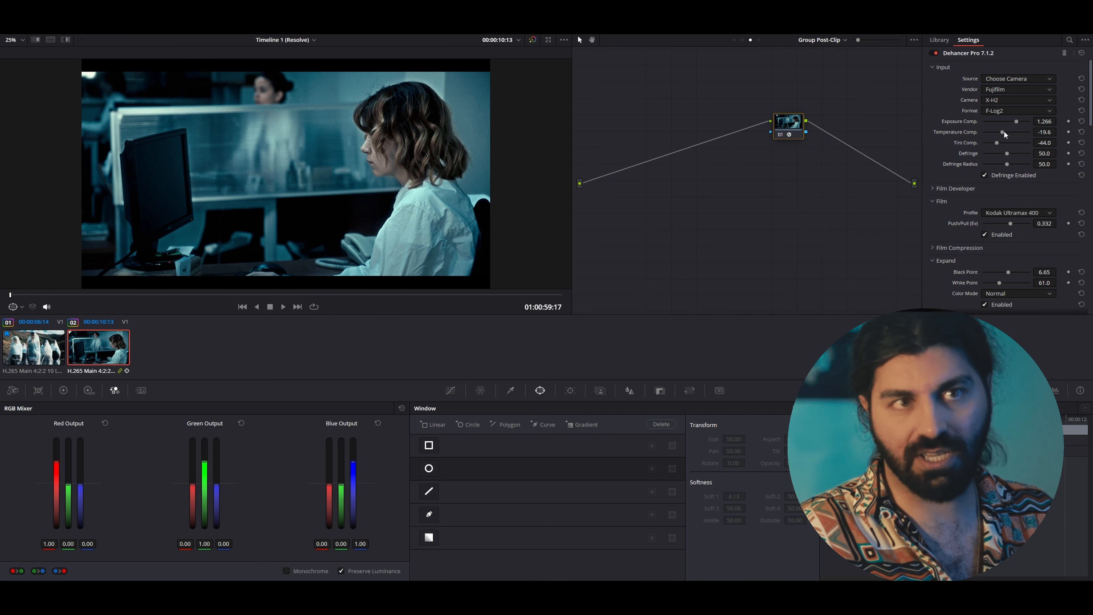
Browse the film profiles in the Film section and keep Kodak Ultramax 400 selected.
{"action": "scroll", "coordinate": [937, 221], "scroll_direction": "down", "scroll_amount": 5}
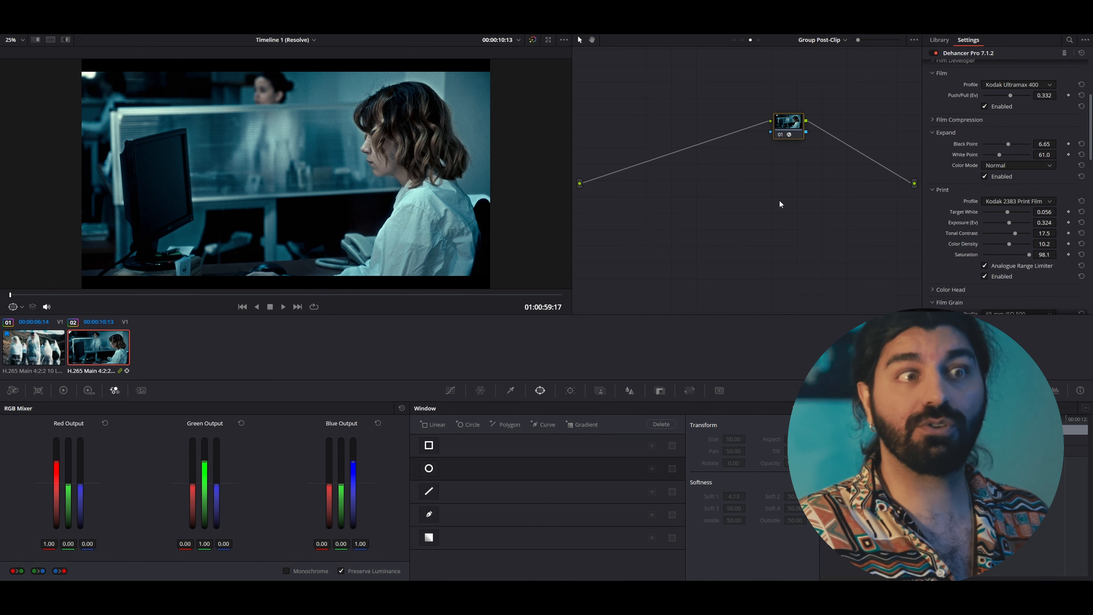
{"action": "left_click_drag", "start_coordinate": [787, 118], "coordinate": [795, 108]}
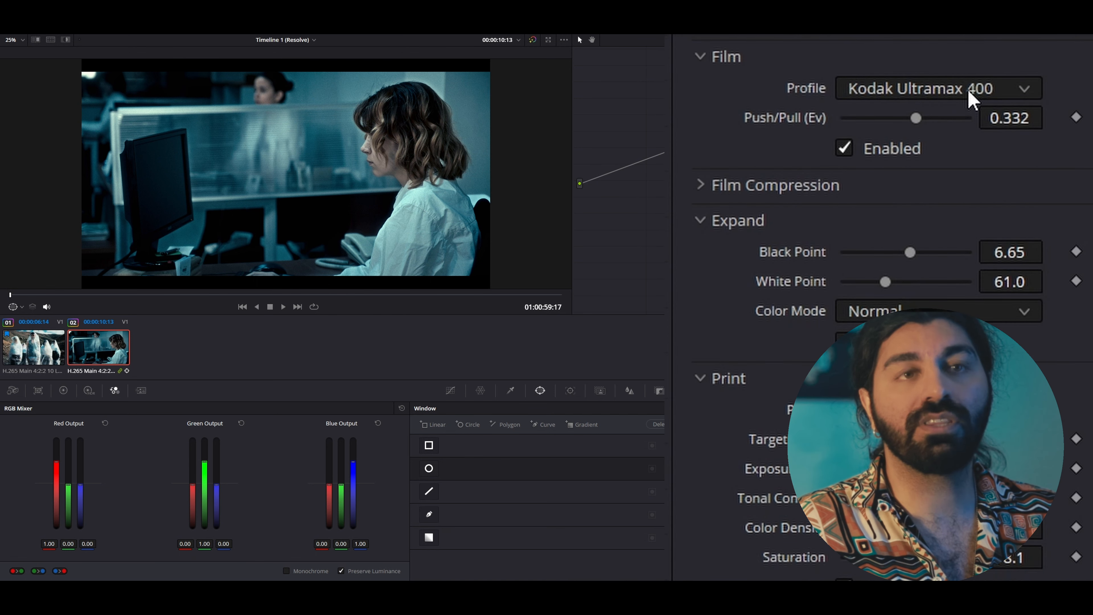
{"action": "left_click", "coordinate": [969, 91]}
{"action": "scroll", "coordinate": [946, 237], "scroll_direction": "down", "scroll_amount": 3}
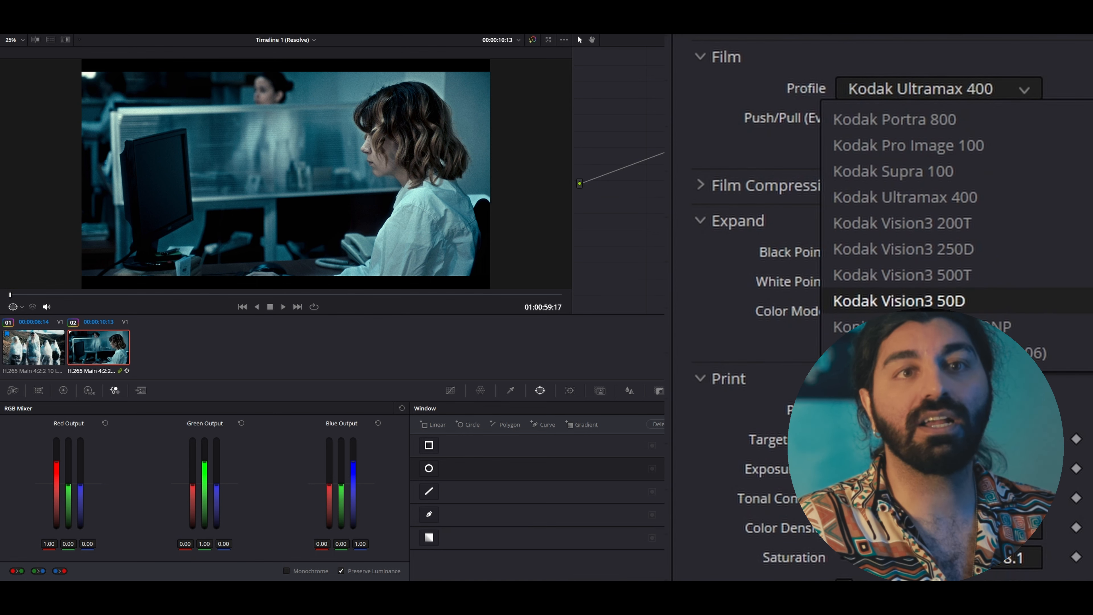
{"action": "scroll", "coordinate": [946, 236], "scroll_direction": "up", "scroll_amount": 15}
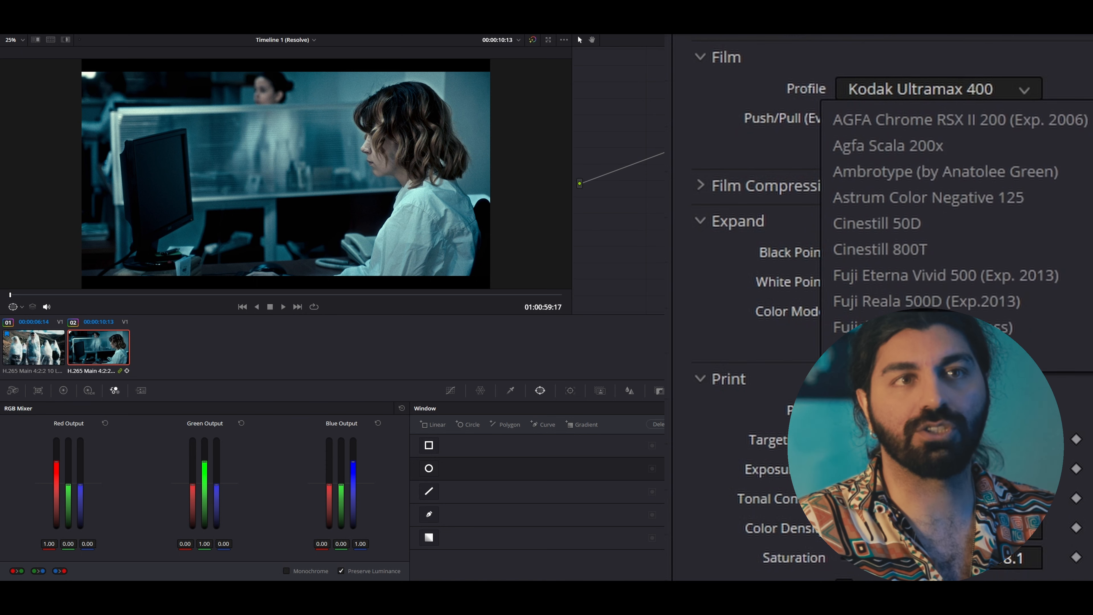
{"action": "scroll", "coordinate": [959, 219], "scroll_direction": "down", "scroll_amount": 15}
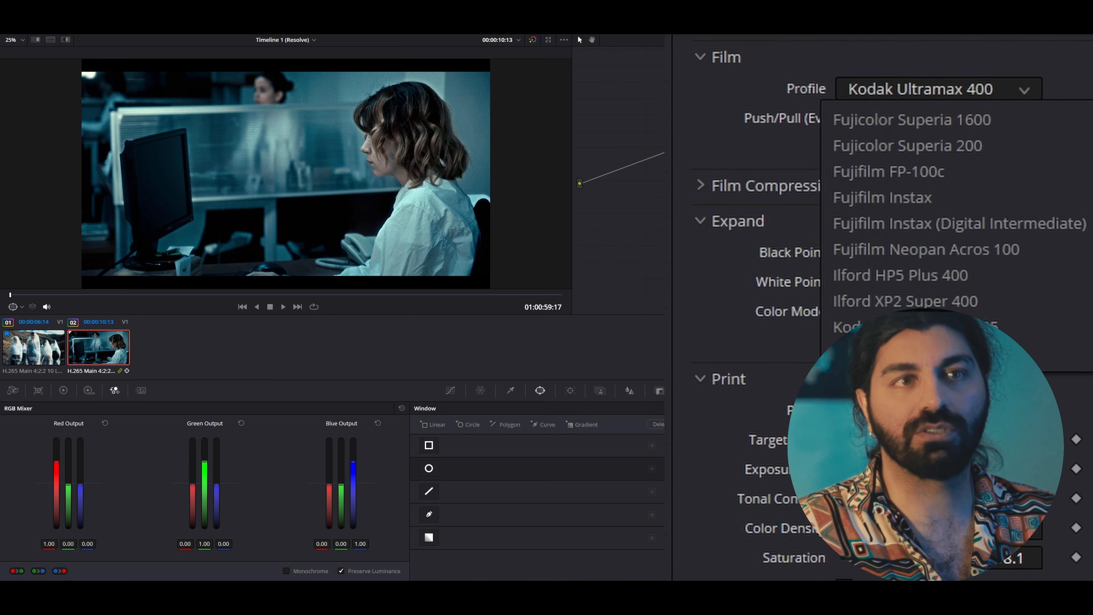
{"action": "scroll", "coordinate": [952, 303], "scroll_direction": "down", "scroll_amount": 5}
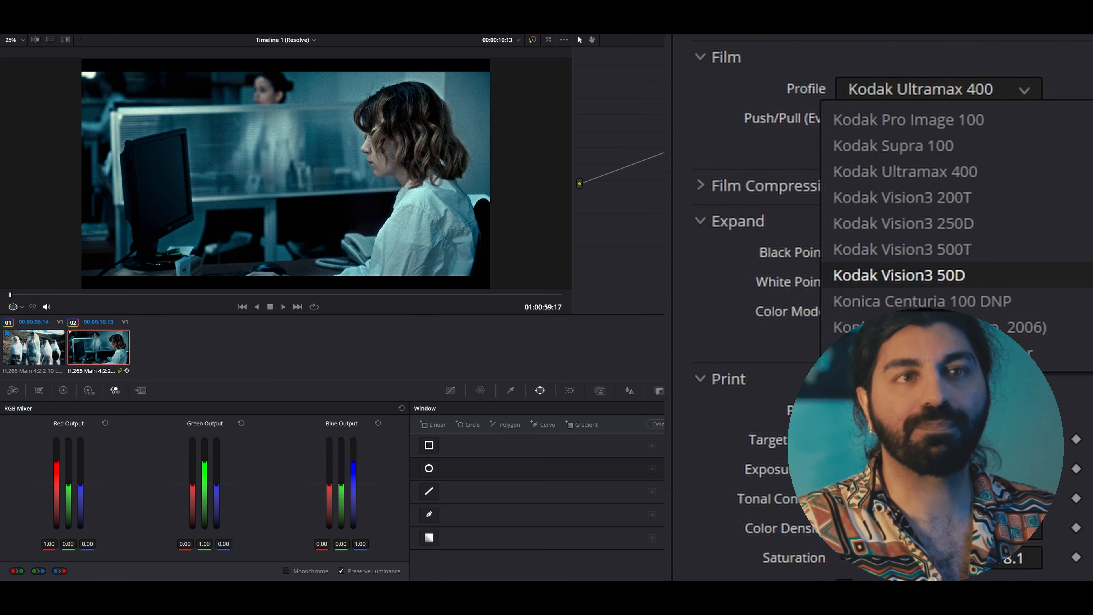
{"action": "left_click", "coordinate": [903, 172]}
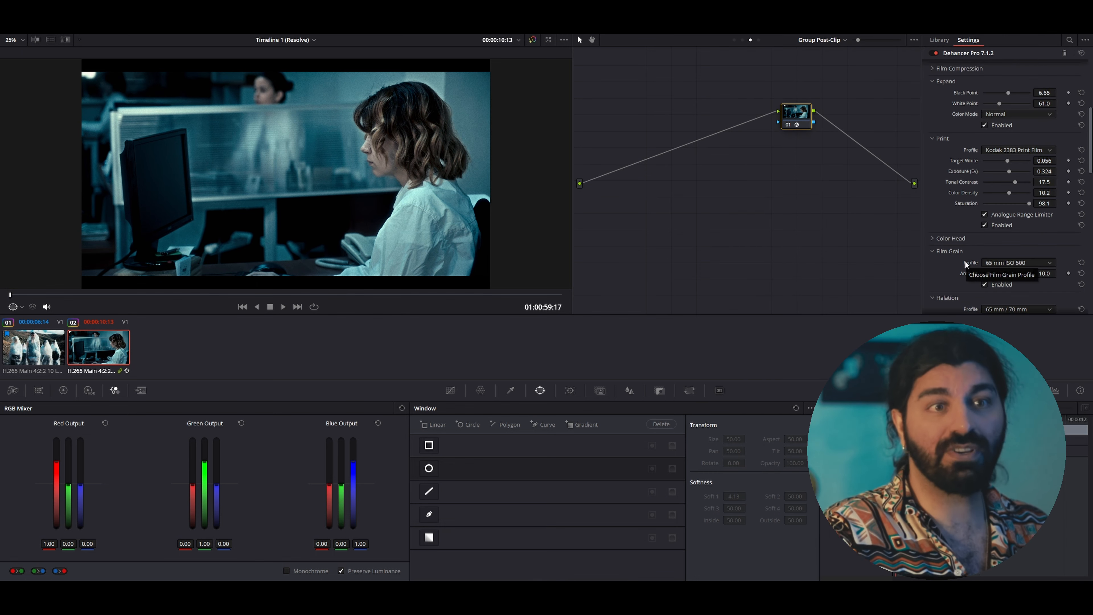
Examine the film grain up close on the seated woman's hair and the wall behind her, and check the grain and halation settings.
{"action": "scroll", "coordinate": [934, 259], "scroll_direction": "down", "scroll_amount": 5}
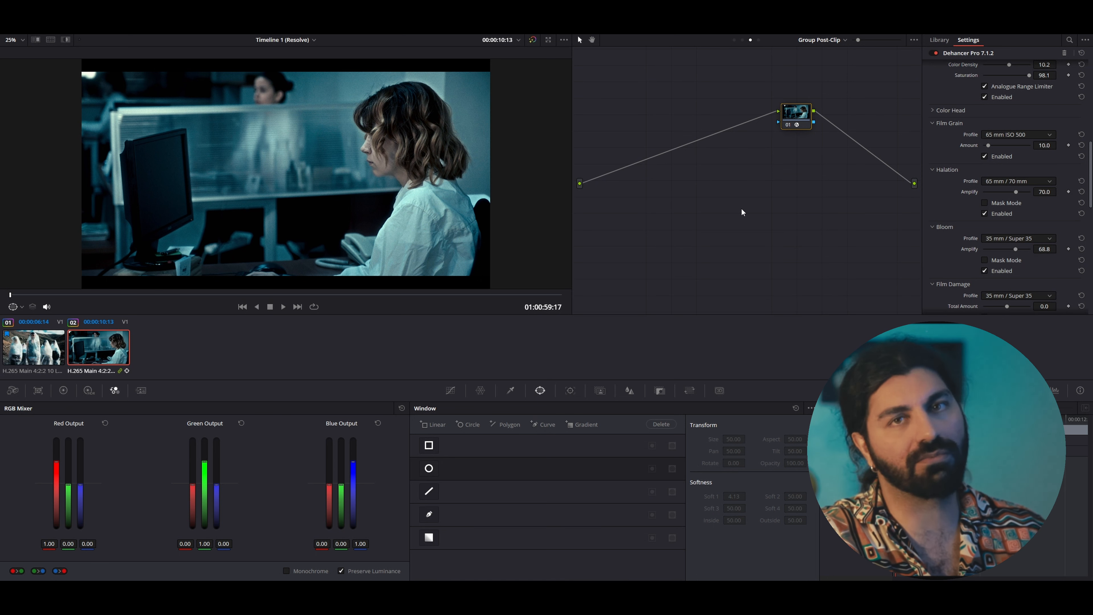
{"action": "scroll", "coordinate": [390, 125], "scroll_direction": "up", "scroll_amount": 2}
{"action": "scroll", "coordinate": [390, 125], "scroll_direction": "up", "scroll_amount": 5}
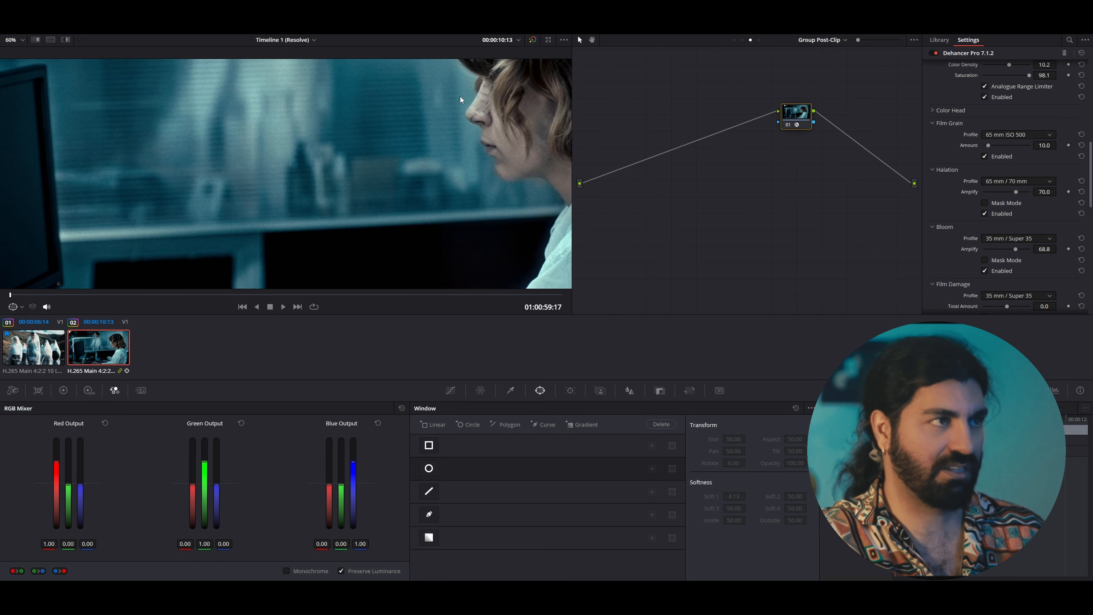
{"action": "scroll", "coordinate": [349, 165], "scroll_direction": "down", "scroll_amount": 1}
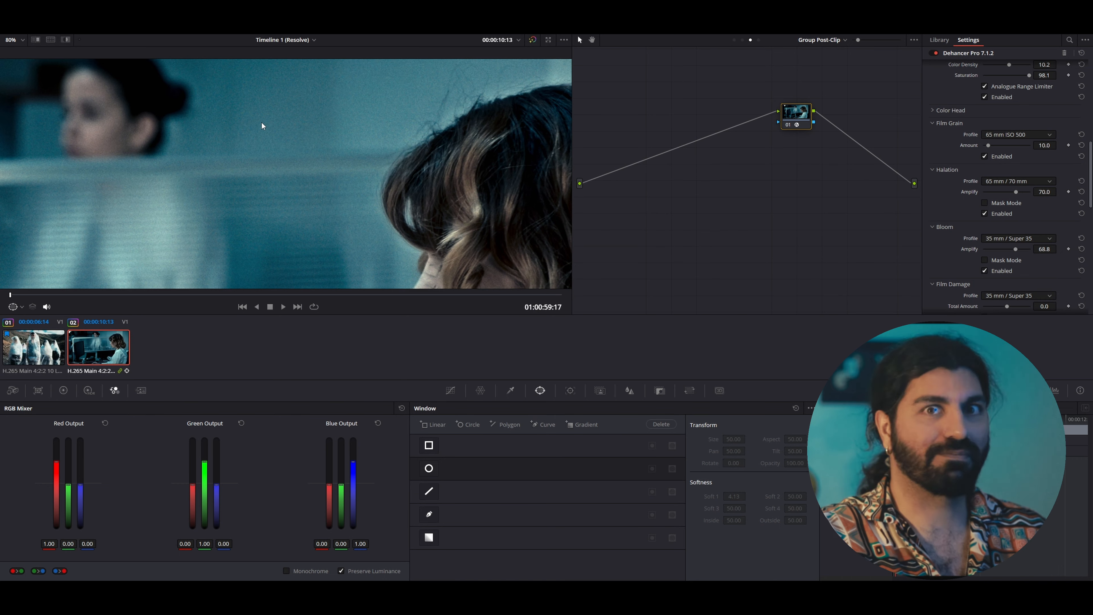
{"action": "scroll", "coordinate": [297, 103], "scroll_direction": "up", "scroll_amount": 2}
{"action": "scroll", "coordinate": [344, 151], "scroll_direction": "right", "scroll_amount": 10}
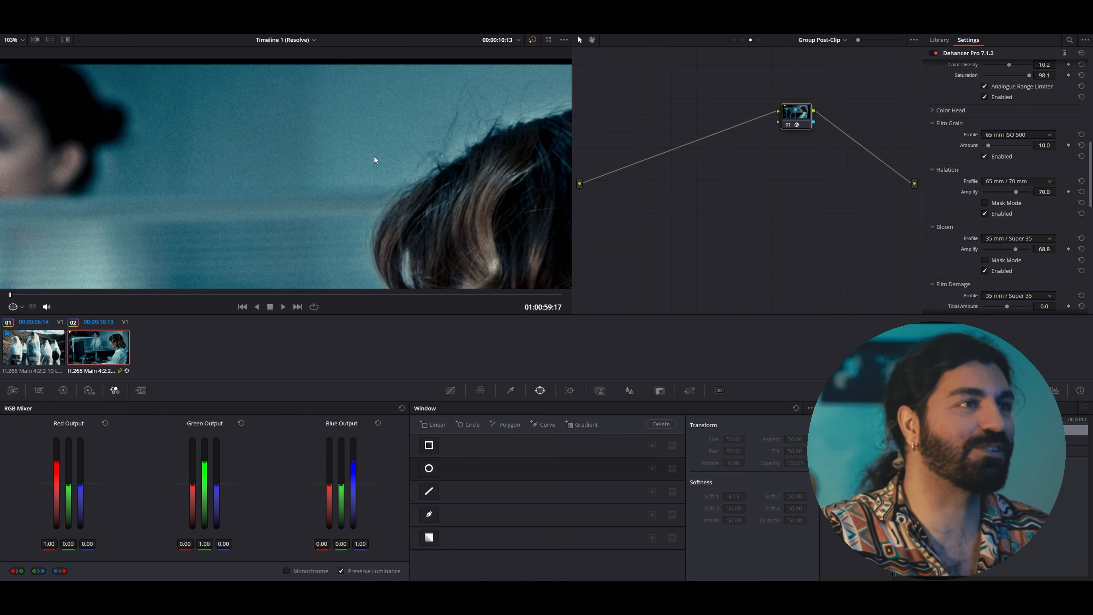
{"action": "scroll", "coordinate": [329, 169], "scroll_direction": "right", "scroll_amount": 2}
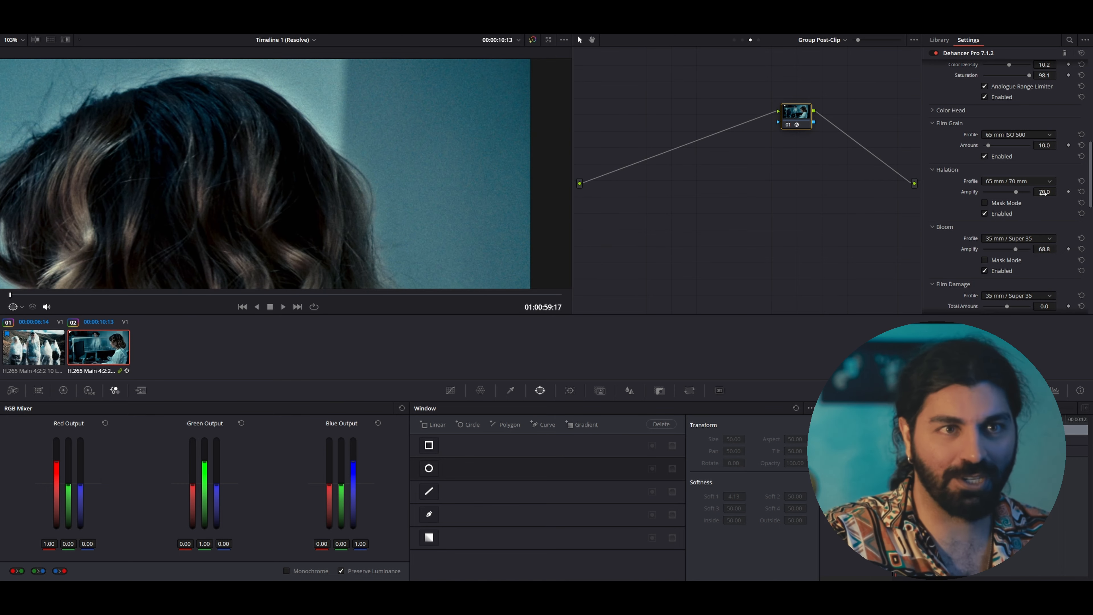
{"action": "left_click", "coordinate": [1038, 181]}
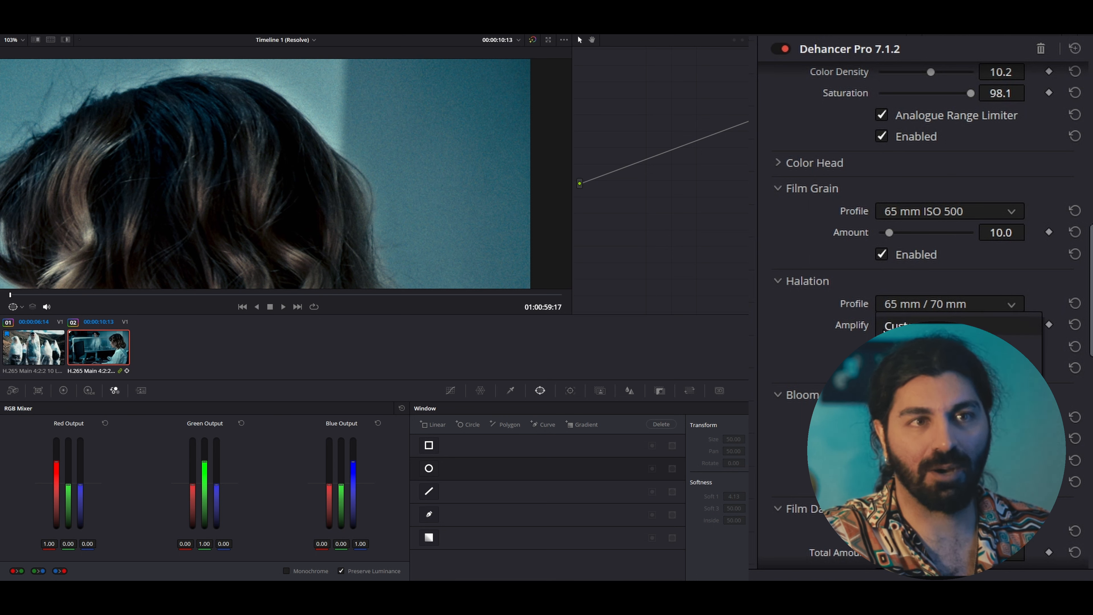
{"action": "scroll", "coordinate": [819, 215], "scroll_direction": "up", "scroll_amount": 3}
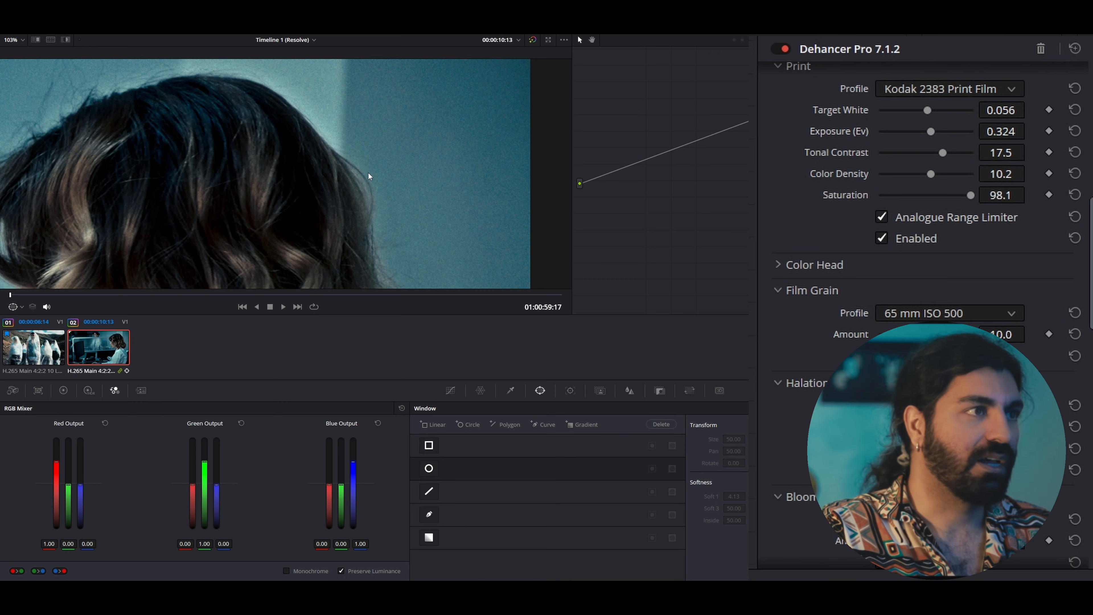
Examine the grain on the blurred woman in the background and the glass partition, and return to the whole frame.
{"action": "left_click_drag", "start_coordinate": [394, 155], "coordinate": [512, 139]}
{"action": "left_click_drag", "start_coordinate": [327, 185], "coordinate": [430, 191]}
{"action": "scroll", "coordinate": [429, 191], "scroll_direction": "down", "scroll_amount": 3}
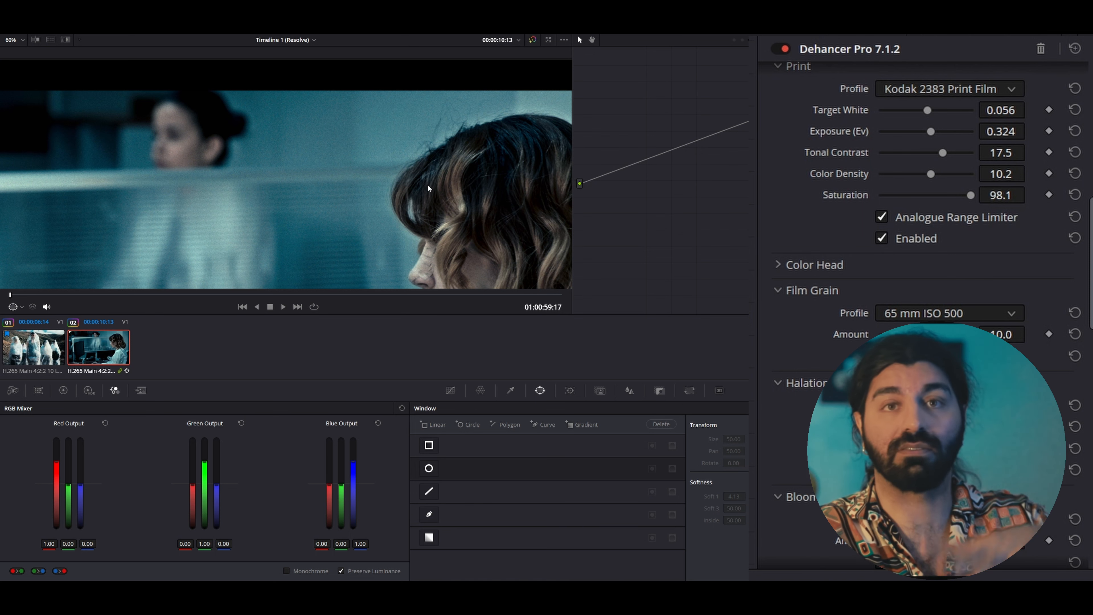
{"action": "scroll", "coordinate": [416, 173], "scroll_direction": "up", "scroll_amount": 2}
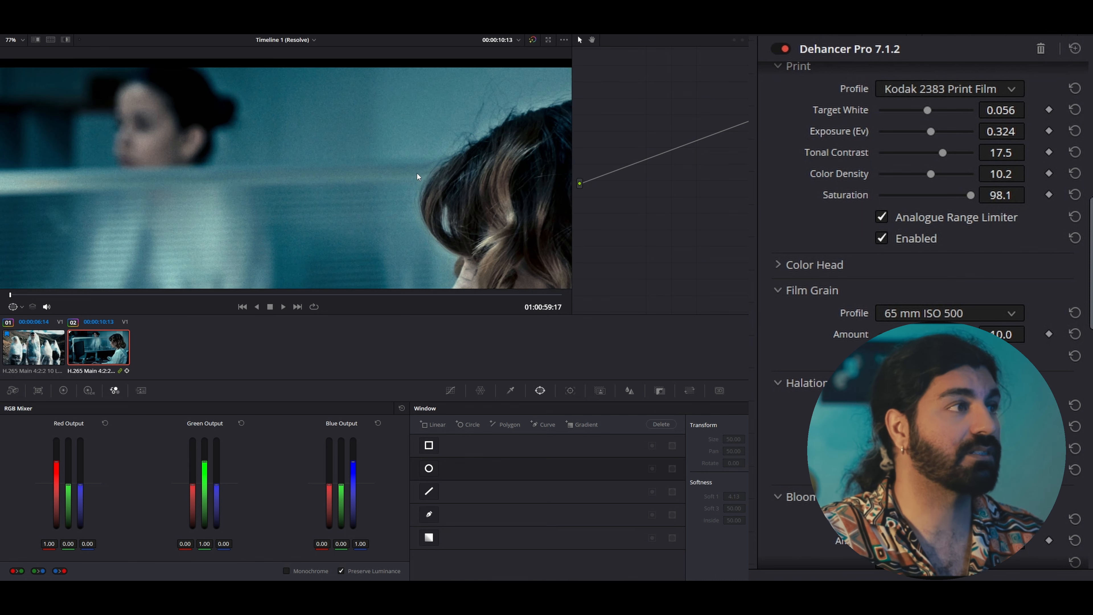
{"action": "left_click_drag", "start_coordinate": [188, 210], "coordinate": [358, 208]}
{"action": "scroll", "coordinate": [361, 206], "scroll_direction": "up", "scroll_amount": 2}
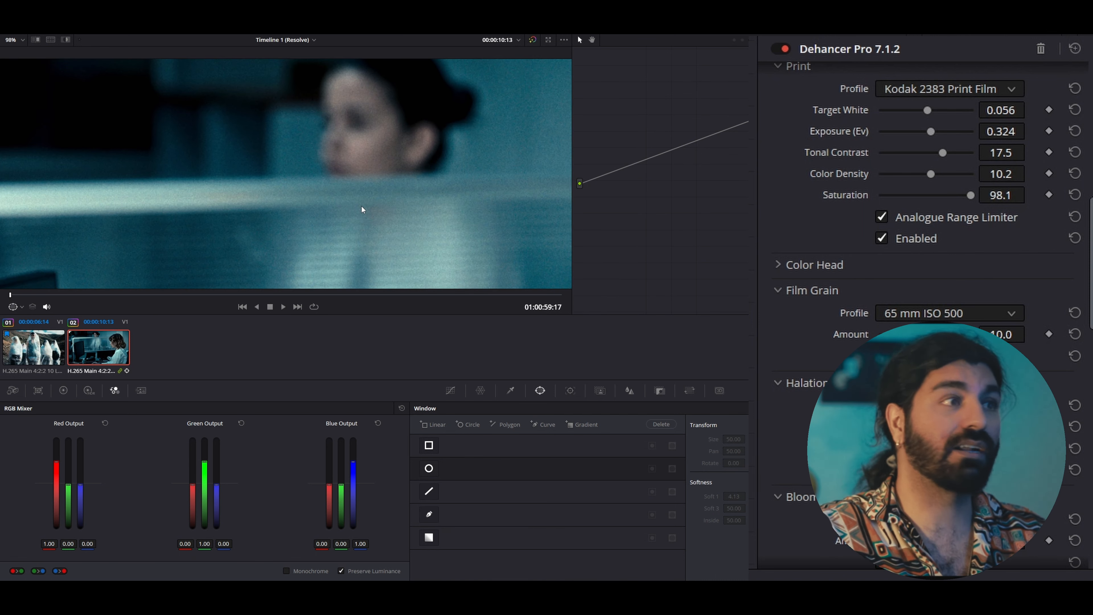
{"action": "scroll", "coordinate": [366, 198], "scroll_direction": "up", "scroll_amount": 1}
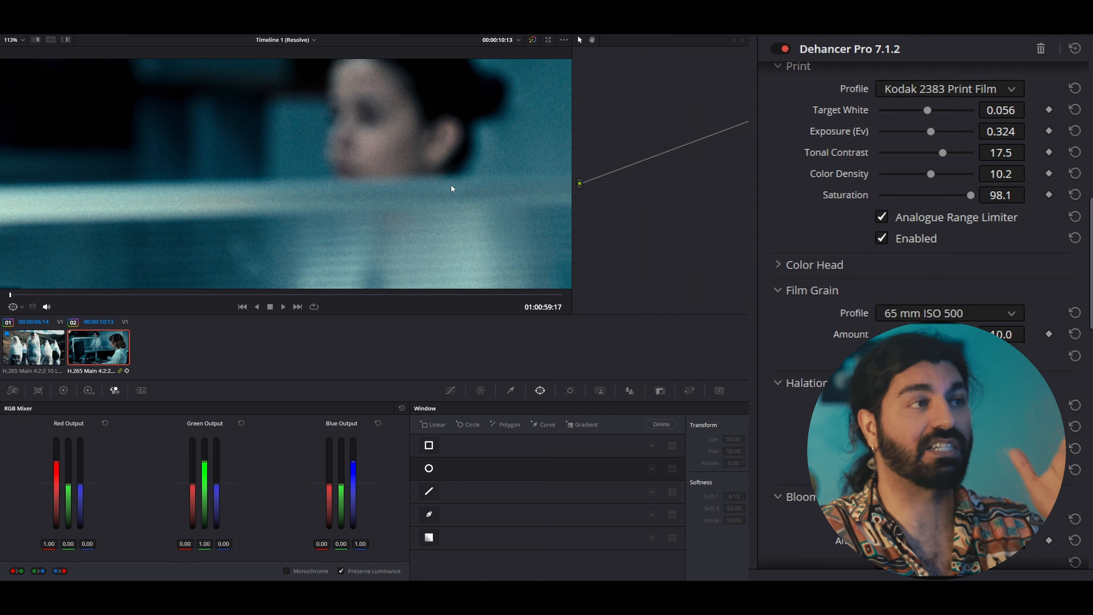
{"action": "scroll", "coordinate": [451, 184], "scroll_direction": "down", "scroll_amount": 2}
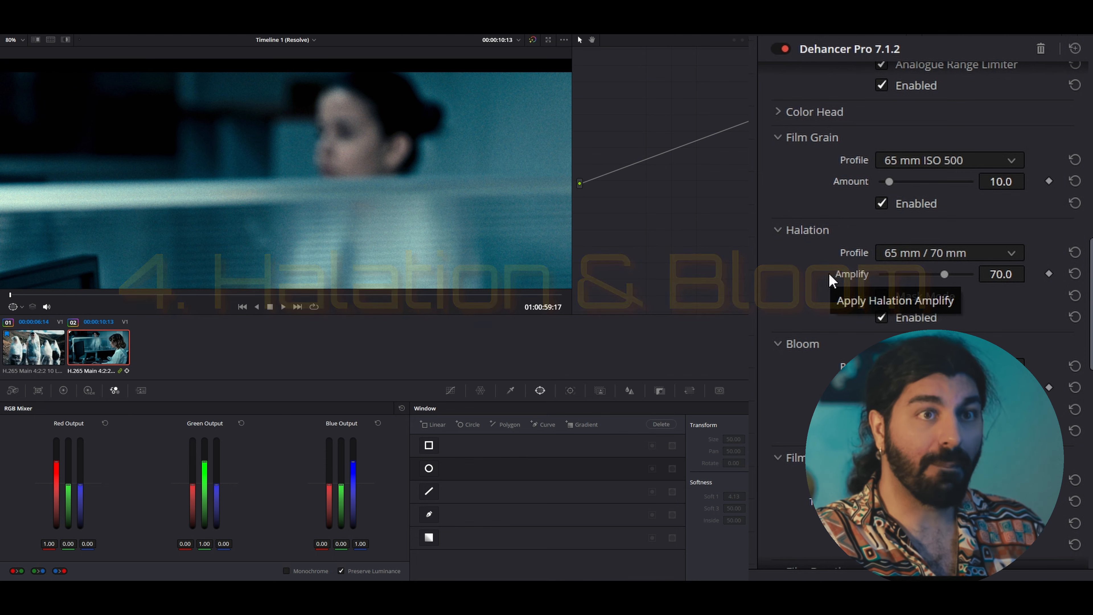
{"action": "scroll", "coordinate": [797, 273], "scroll_direction": "down", "scroll_amount": 2}
{"action": "scroll", "coordinate": [276, 176], "scroll_direction": "down", "scroll_amount": 6}
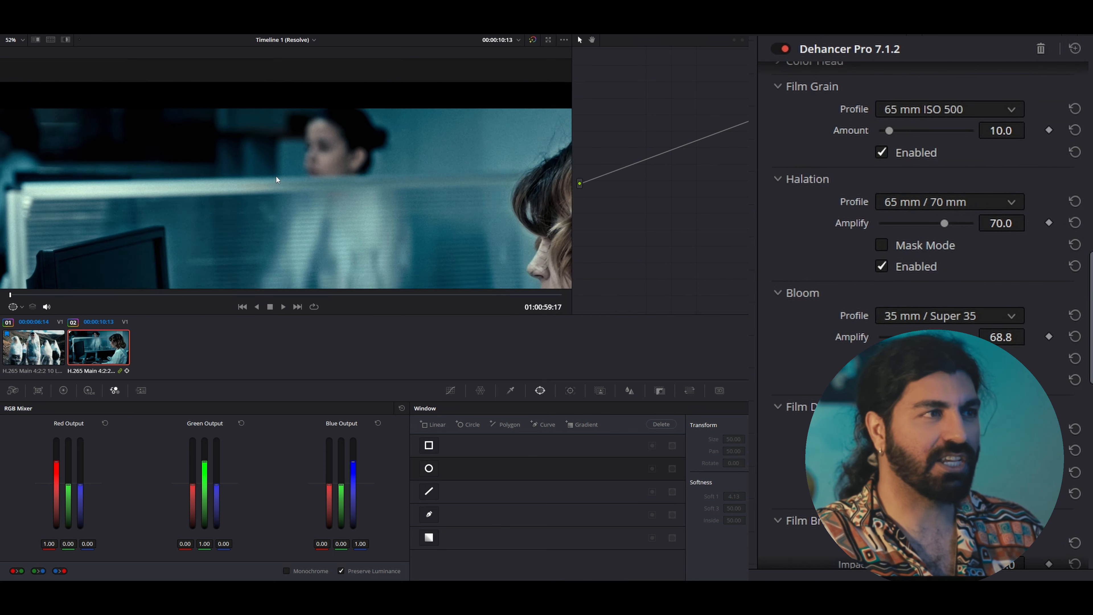
{"action": "scroll", "coordinate": [388, 211], "scroll_direction": "down", "scroll_amount": 3}
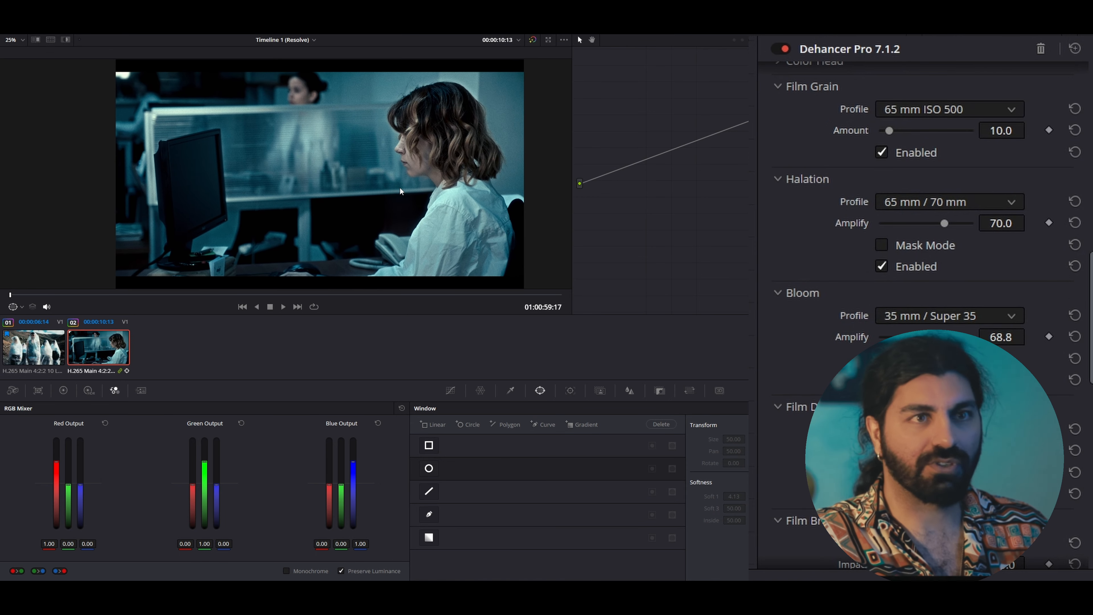
Switch to the first clip and examine the halation along the bright edges of the plastic-covered figures.
{"action": "left_click", "coordinate": [44, 347]}
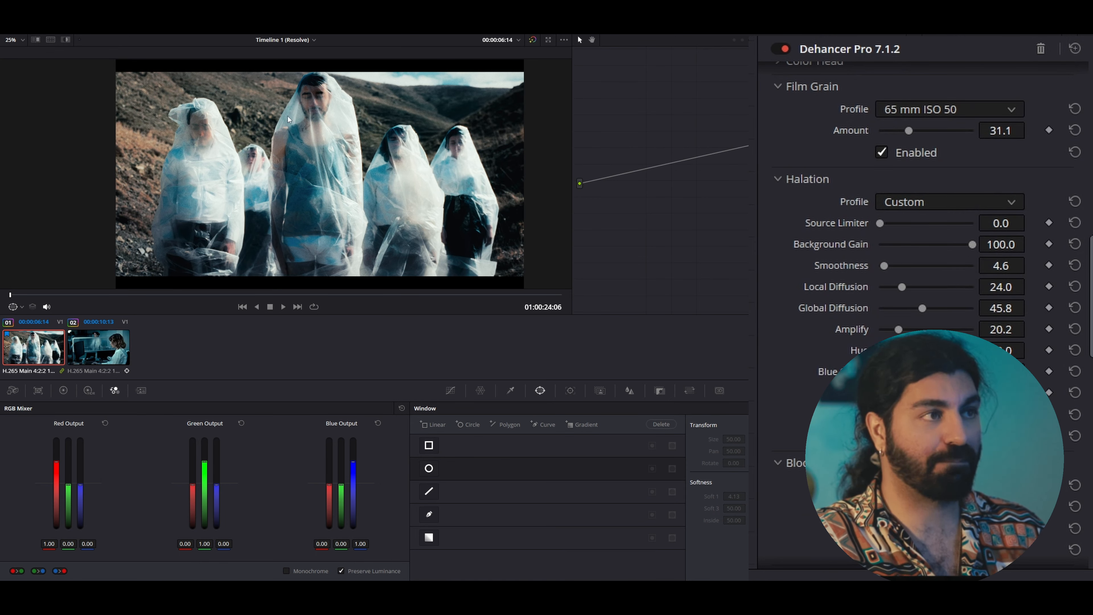
{"action": "scroll", "coordinate": [430, 154], "scroll_direction": "up", "scroll_amount": 5}
{"action": "scroll", "coordinate": [435, 164], "scroll_direction": "up", "scroll_amount": 3}
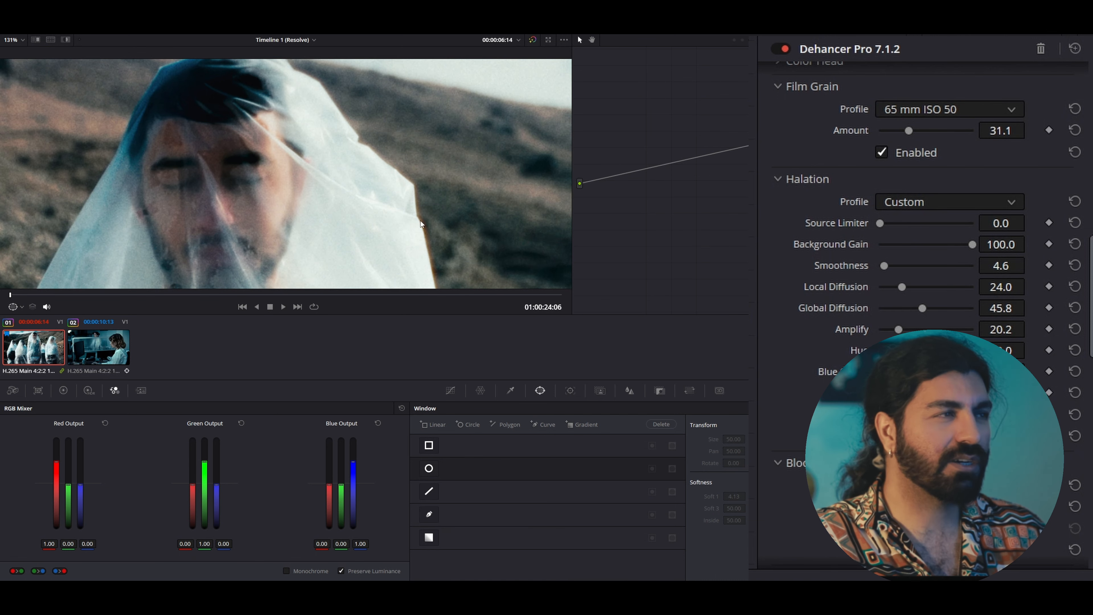
{"action": "scroll", "coordinate": [54, 138], "scroll_direction": "down", "scroll_amount": 4}
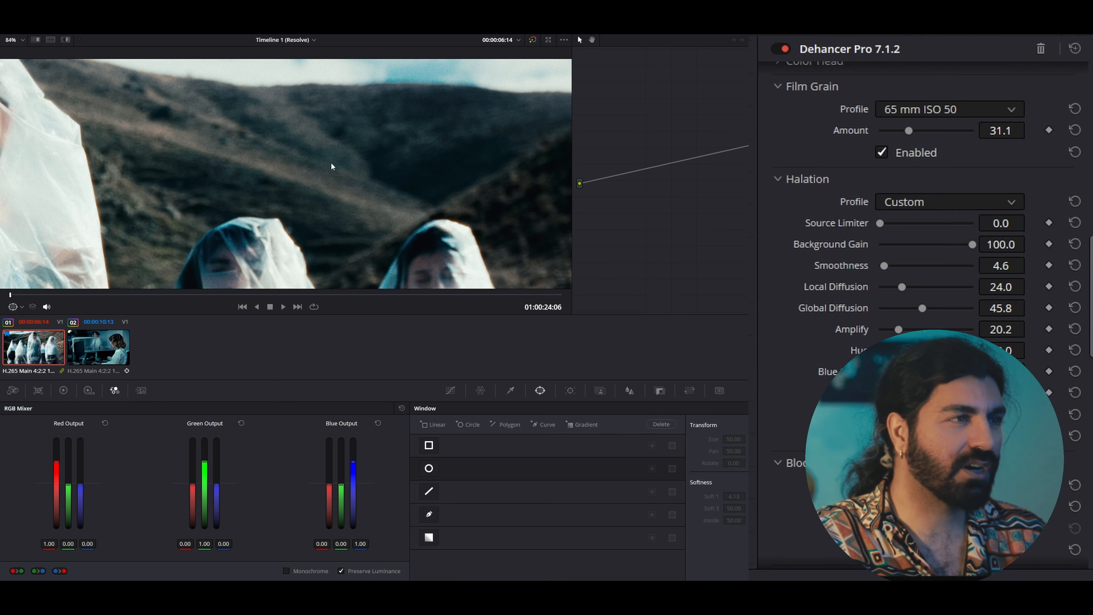
{"action": "scroll", "coordinate": [331, 165], "scroll_direction": "up", "scroll_amount": 2}
{"action": "scroll", "coordinate": [348, 127], "scroll_direction": "up", "scroll_amount": 1}
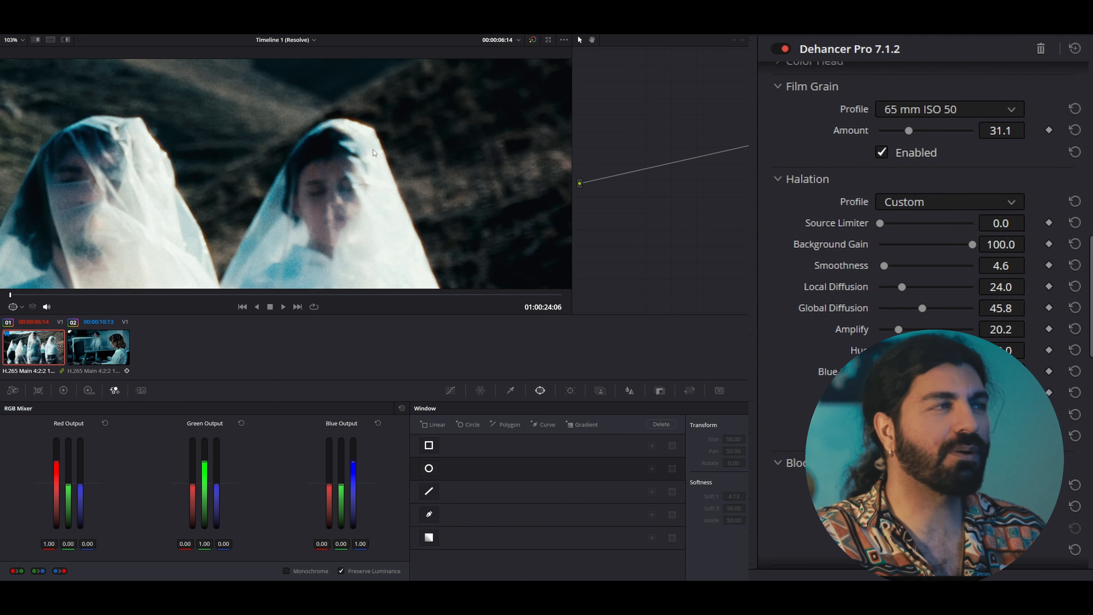
{"action": "scroll", "coordinate": [157, 170], "scroll_direction": "down", "scroll_amount": 4}
{"action": "left_click_drag", "start_coordinate": [130, 155], "coordinate": [349, 229]}
{"action": "left_click_drag", "start_coordinate": [242, 137], "coordinate": [390, 194]}
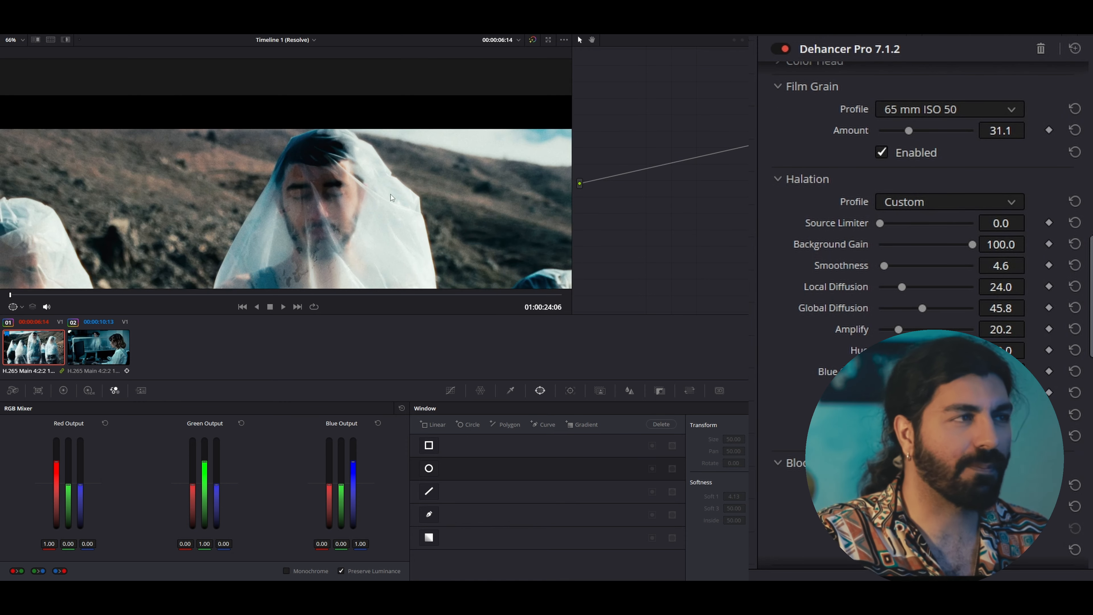
{"action": "scroll", "coordinate": [378, 186], "scroll_direction": "up", "scroll_amount": 2}
{"action": "scroll", "coordinate": [920, 301], "scroll_direction": "down", "scroll_amount": 3}
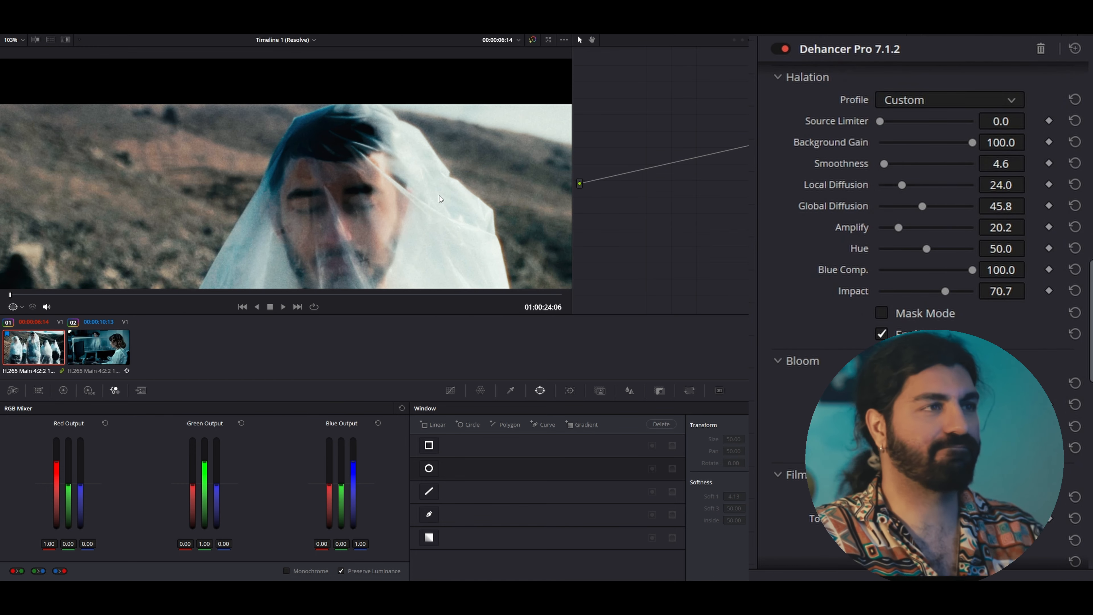
{"action": "left_click_drag", "start_coordinate": [442, 177], "coordinate": [346, 167]}
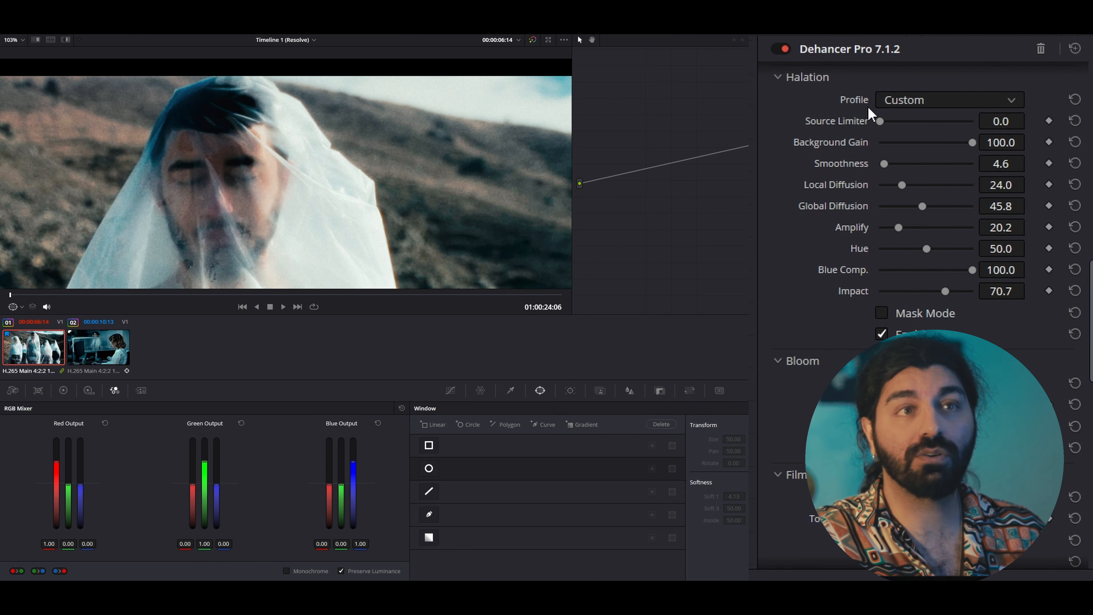
Review the halation profile options without changing Custom, and look over the Bloom, Film Damage and Film Breath settings.
{"action": "left_click", "coordinate": [964, 103]}
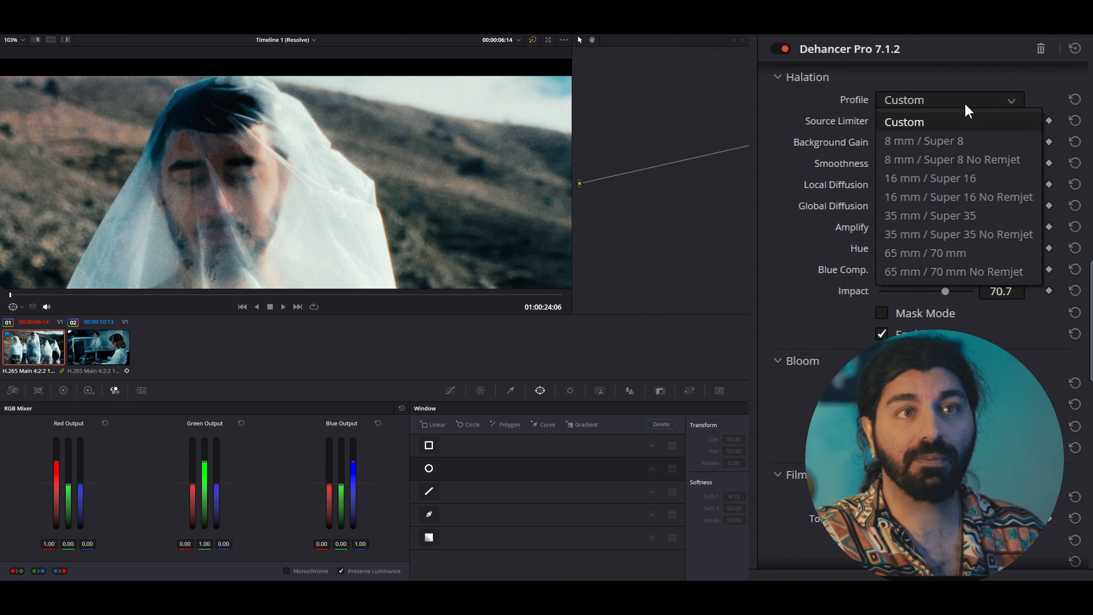
{"action": "left_click", "coordinate": [749, 145]}
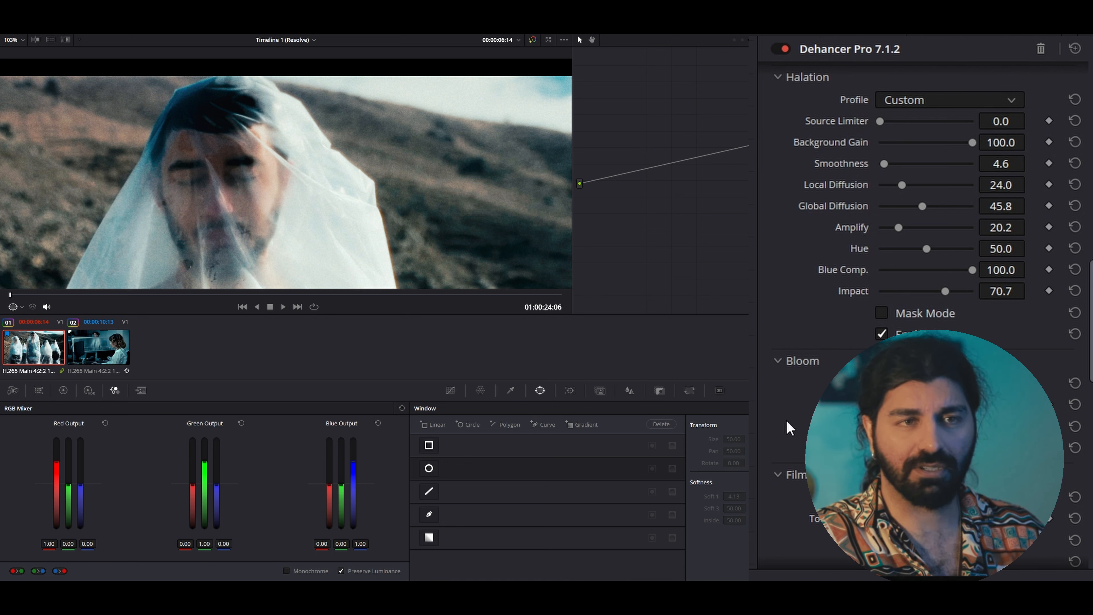
{"action": "scroll", "coordinate": [787, 428], "scroll_direction": "down", "scroll_amount": 5}
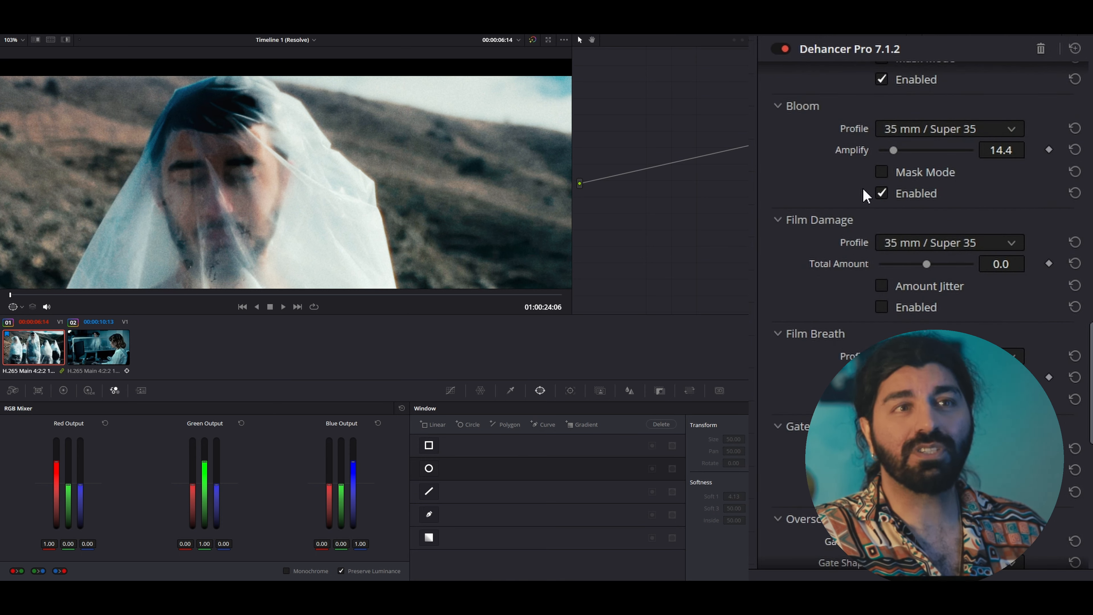
{"action": "scroll", "coordinate": [821, 381], "scroll_direction": "down", "scroll_amount": 10}
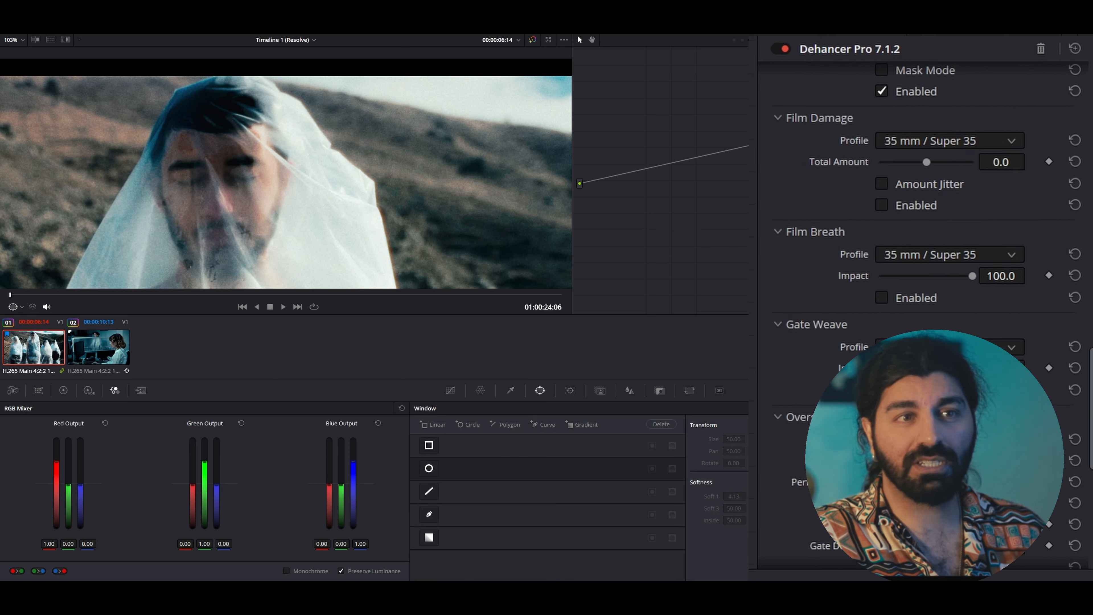